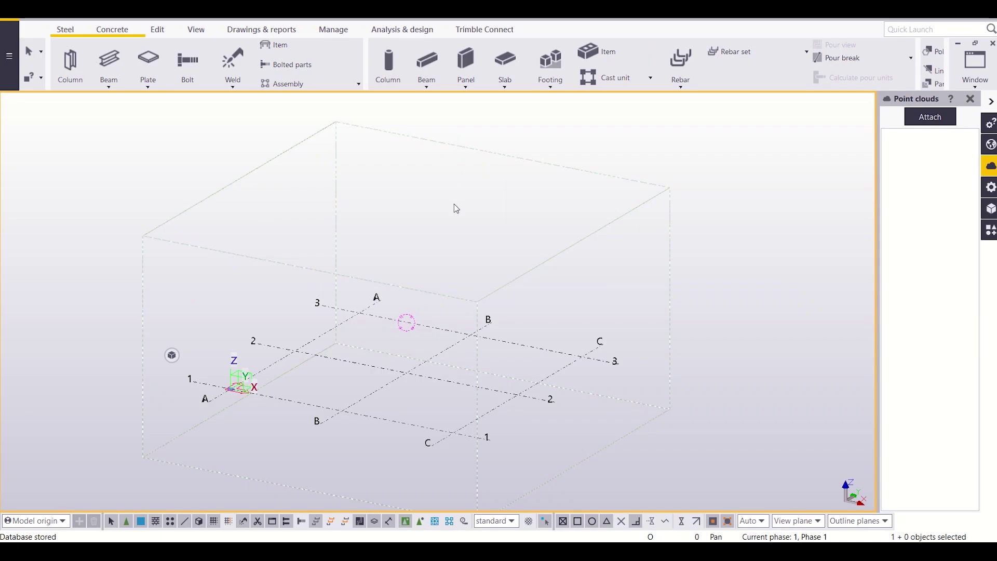
scroll(466, 293, up, 1)
scroll(466, 294, up, 2)
scroll(467, 294, up, 2)
scroll(467, 295, down, 3)
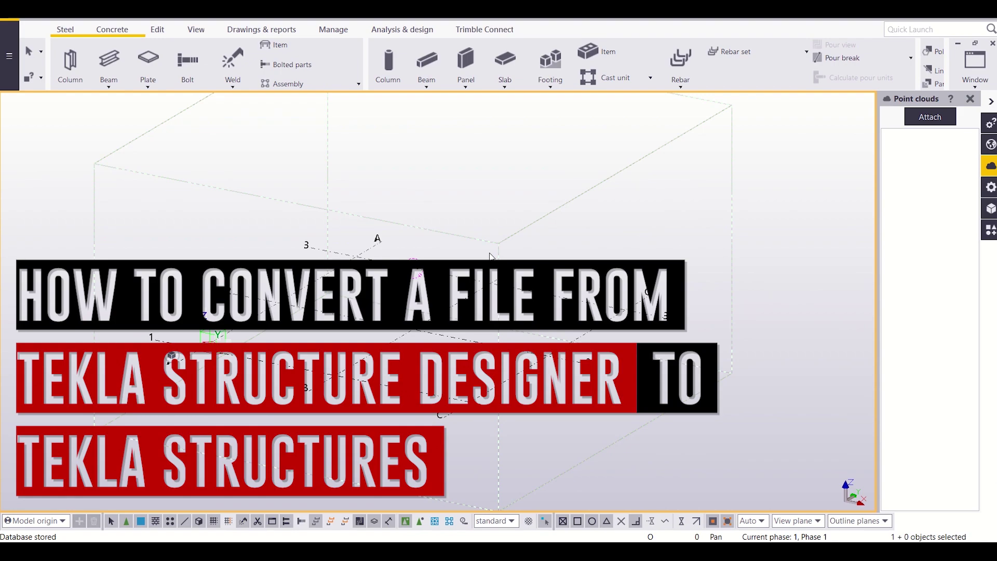
scroll(489, 257, up, 2)
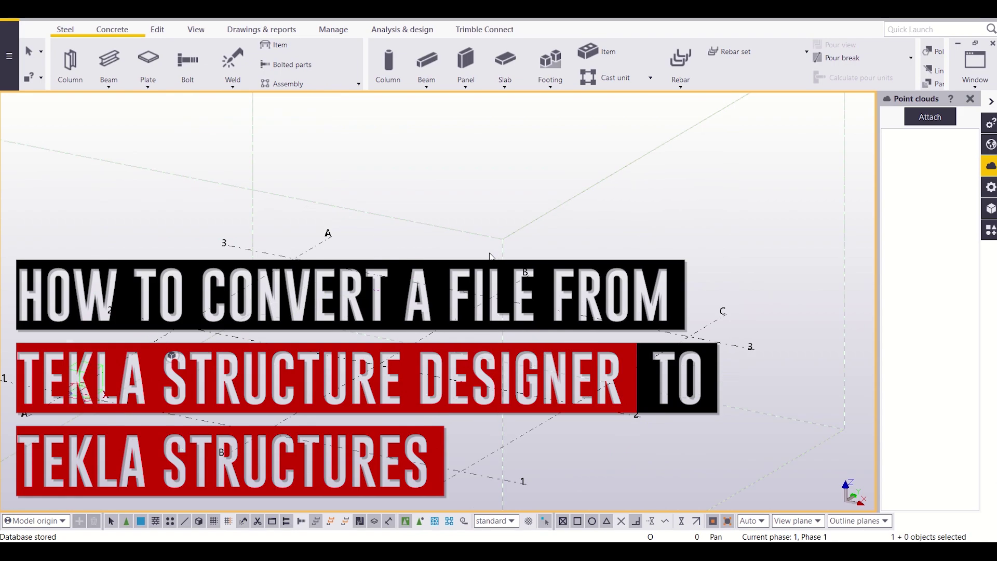
scroll(490, 256, up, 1)
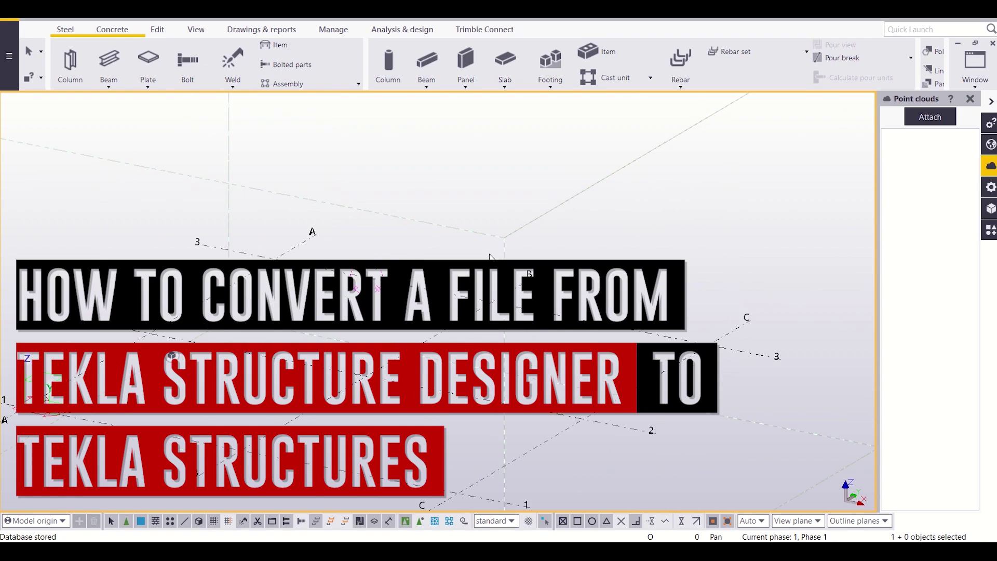
scroll(490, 257, up, 1)
scroll(490, 256, down, 2)
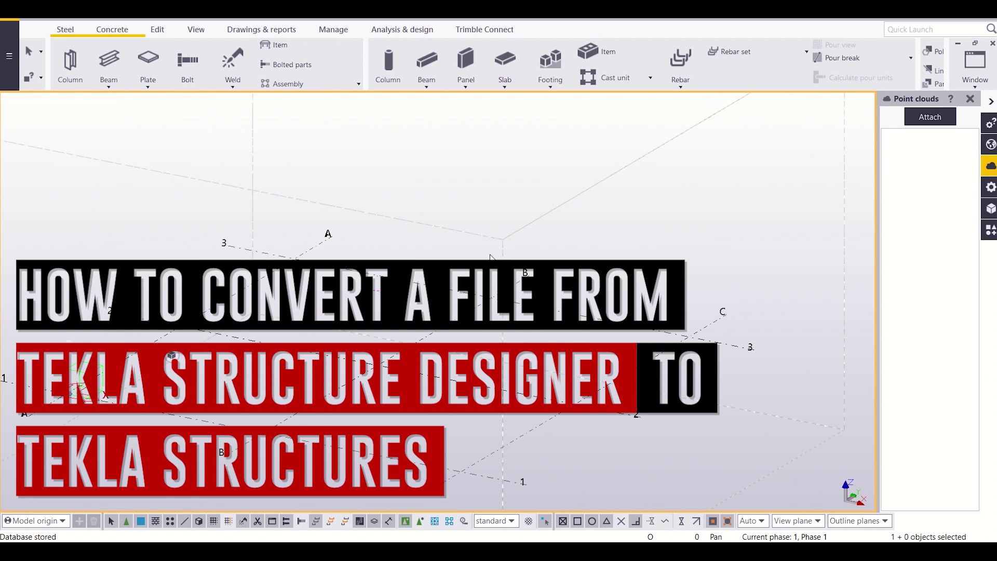
scroll(489, 256, down, 2)
- Orbit the 3D concrete frame to inspect its 250x300 beams and pad bases, checking the AutoCAD drawing
ctrl+middle_drag(490, 256, 481, 279)
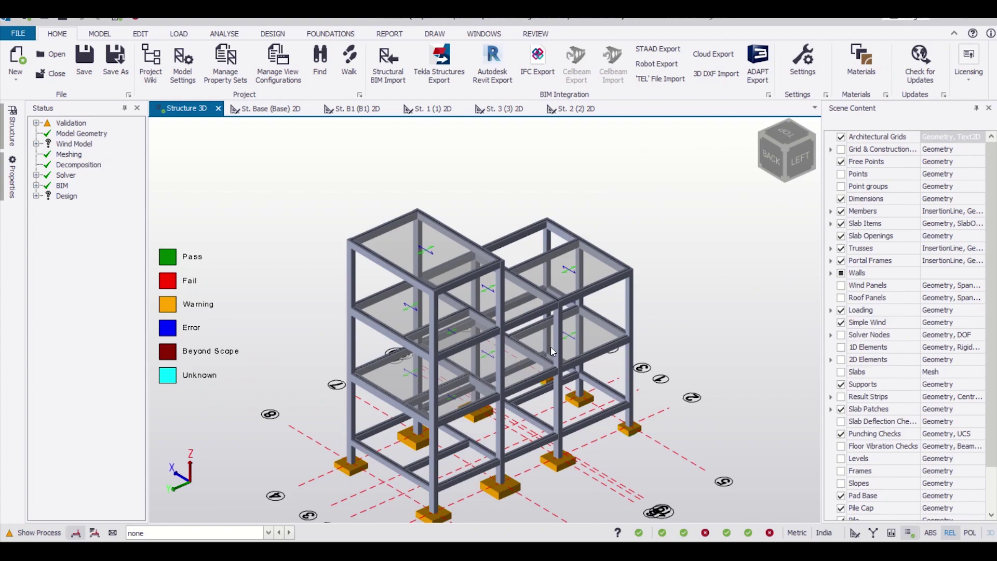
scroll(504, 199, up, 3)
scroll(503, 198, down, 3)
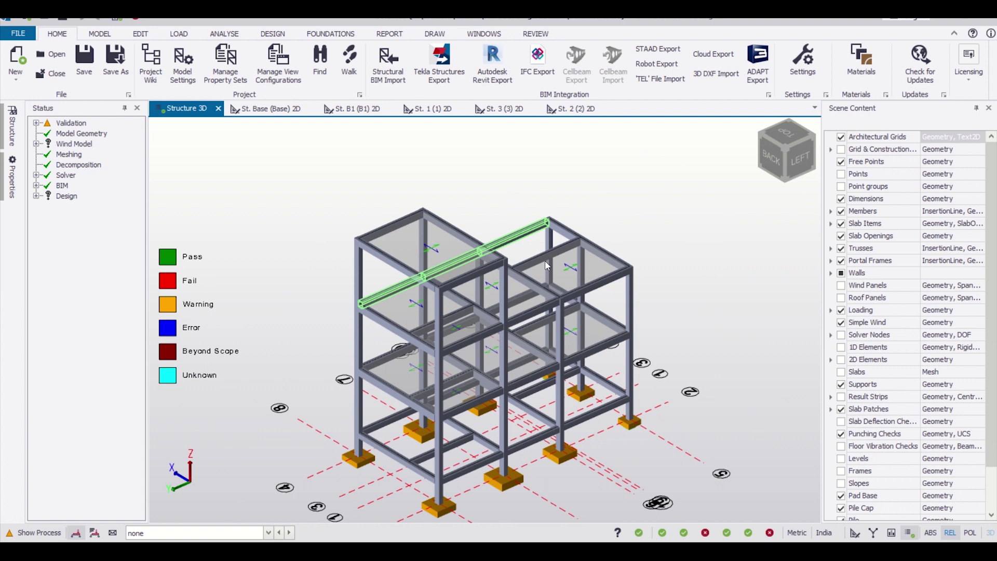
scroll(559, 183, up, 1)
scroll(623, 320, up, 1)
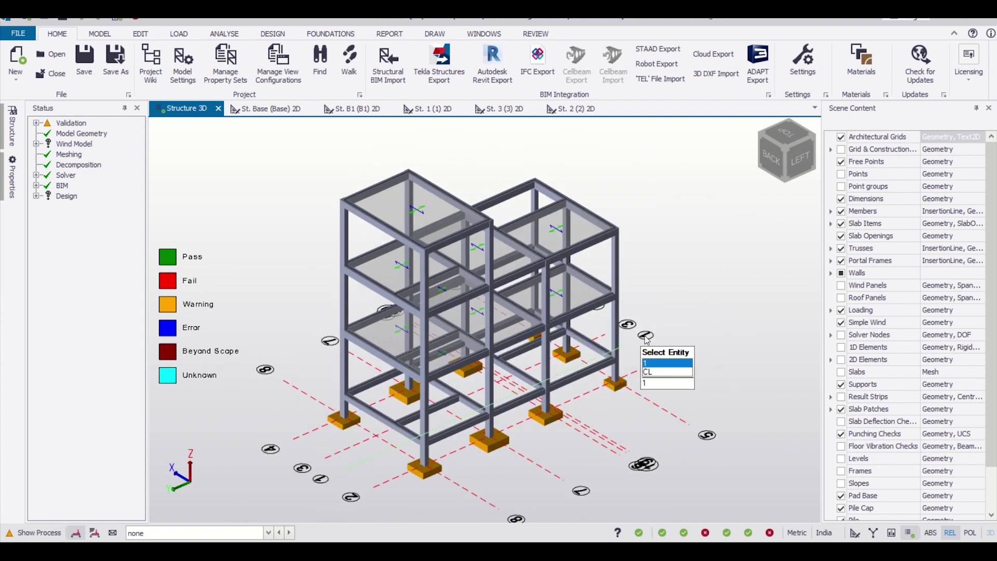
scroll(611, 336, up, 1)
middle_drag(610, 336, 662, 462)
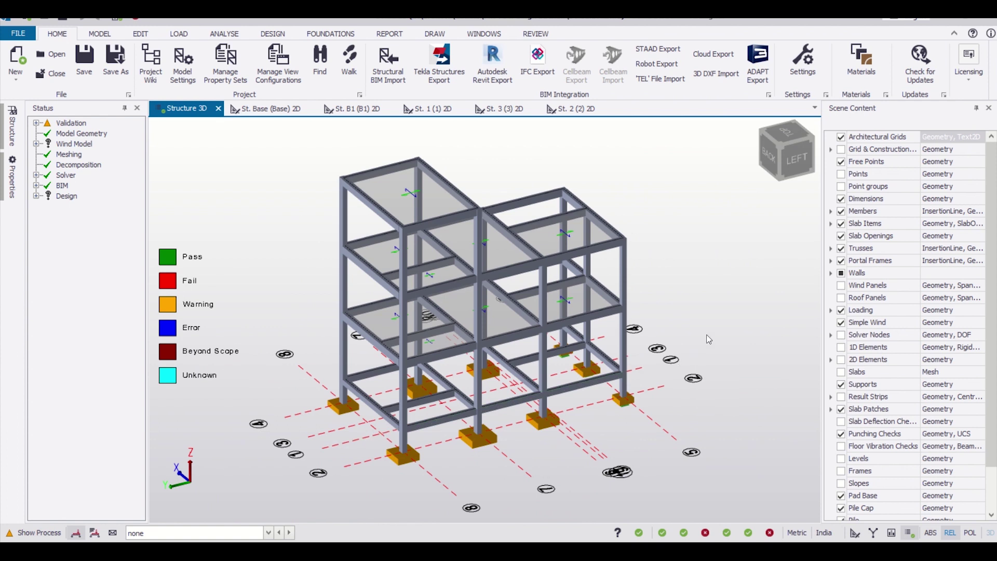
mouse_move(699, 346)
middle_down()
mouse_move(537, 322)
mouse_move(640, 283)
middle_up()
scroll(647, 282, up, 3)
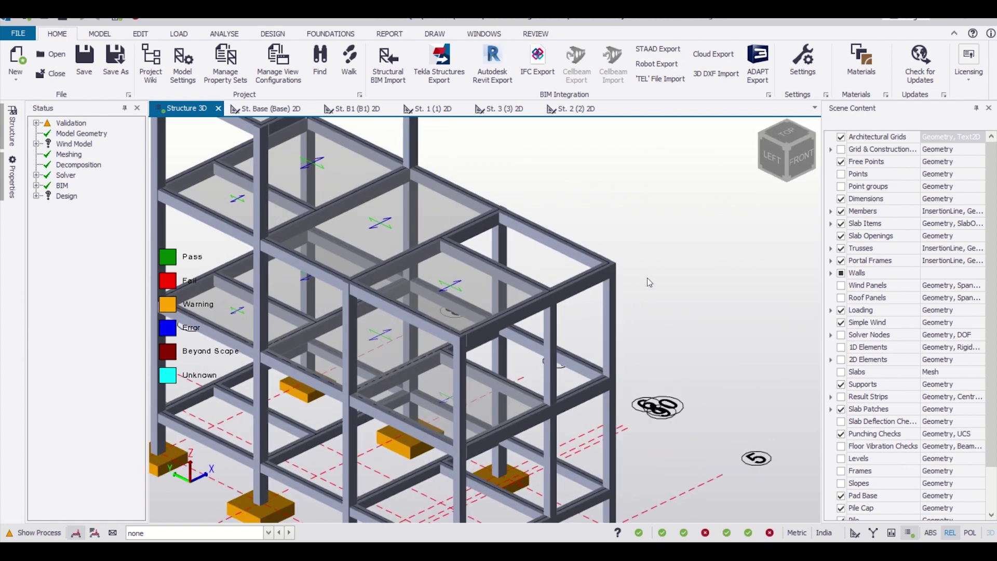
scroll(647, 282, down, 5)
scroll(647, 289, up, 2)
scroll(648, 296, up, 2)
scroll(647, 302, up, 1)
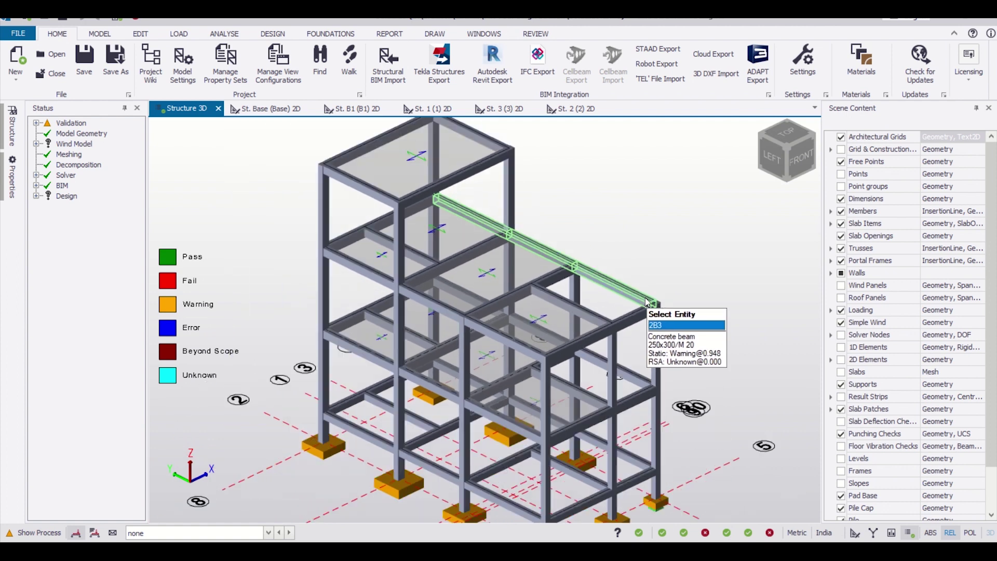
middle_drag(648, 319, 686, 269)
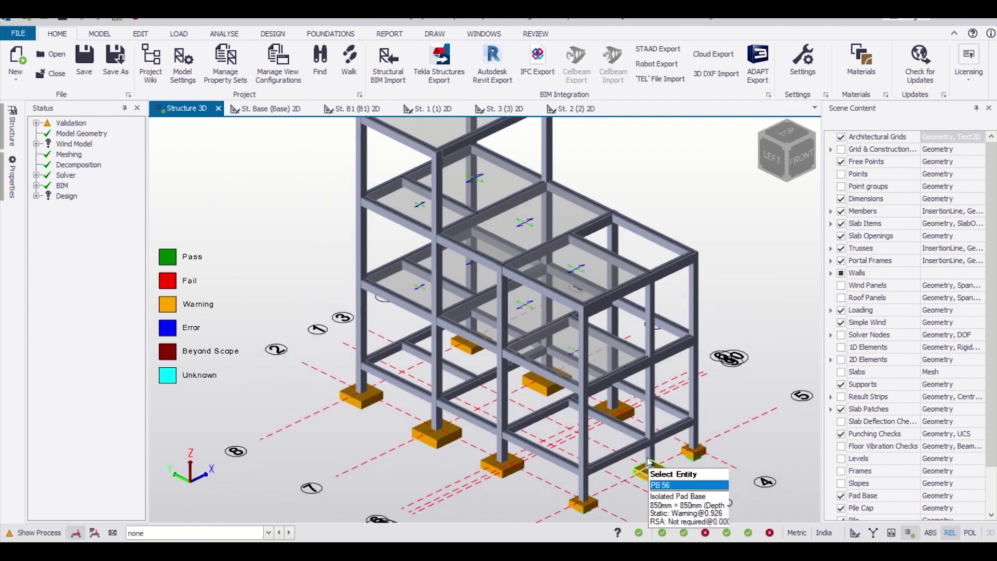
click(678, 499)
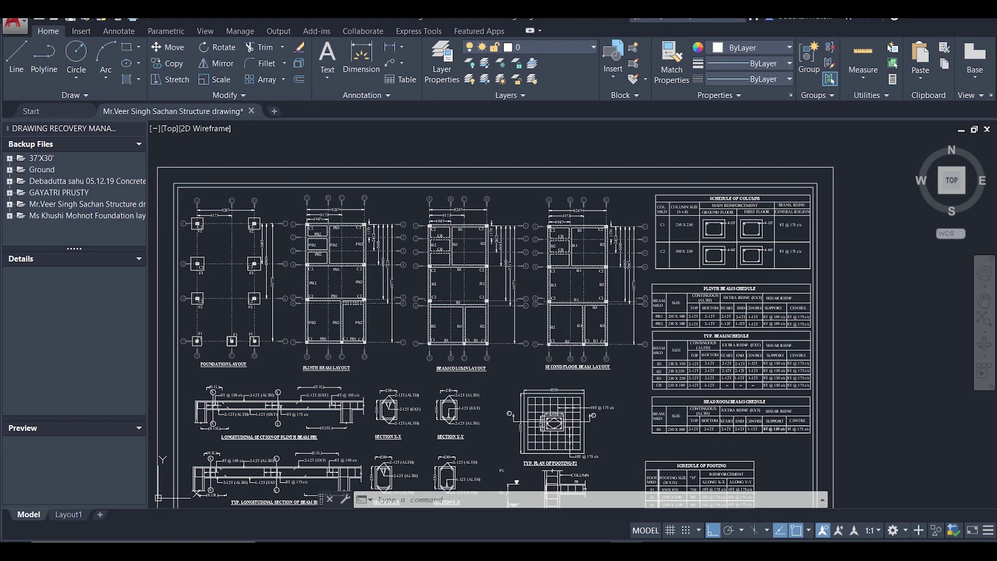
scroll(307, 354, up, 1)
scroll(341, 398, up, 1)
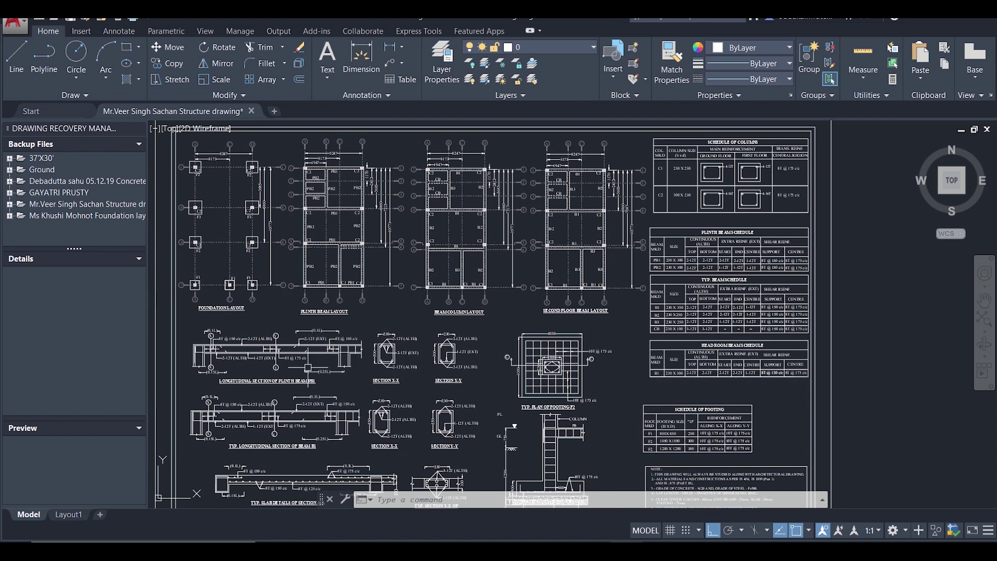
scroll(312, 371, up, 3)
scroll(311, 371, down, 1)
scroll(312, 371, down, 1)
scroll(311, 371, down, 1)
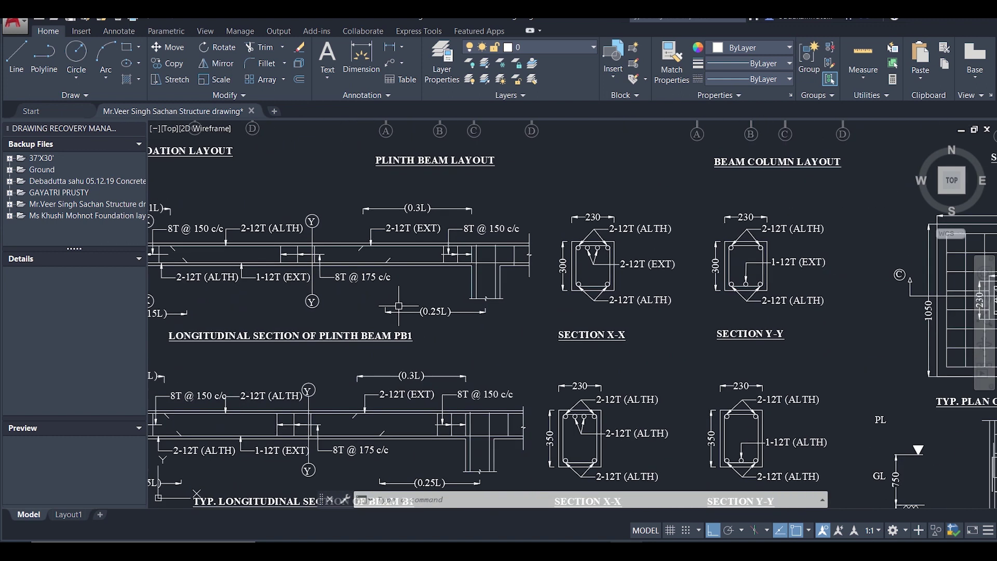
scroll(311, 370, down, 2)
key(alt+Tab)
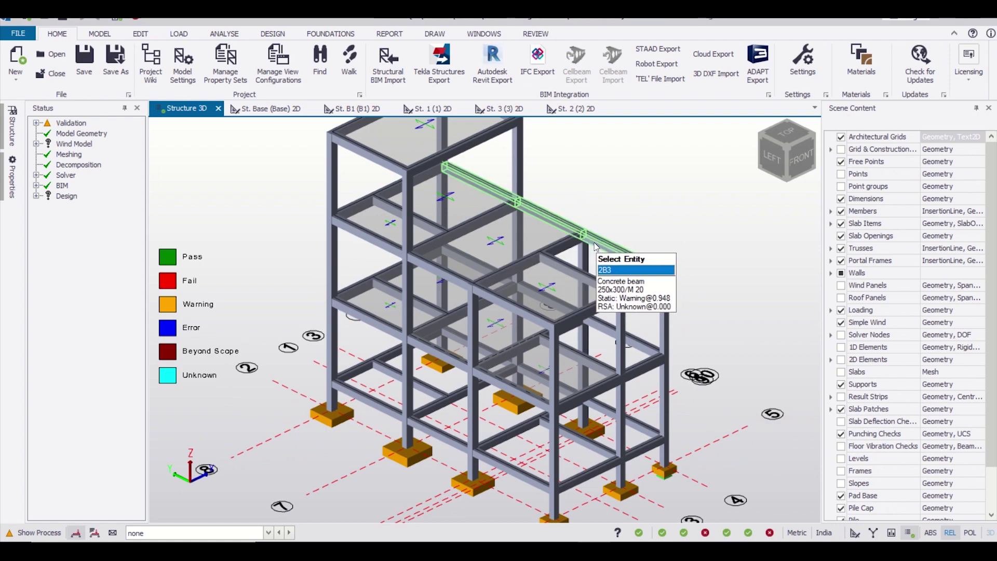
middle_drag(650, 240, 637, 265)
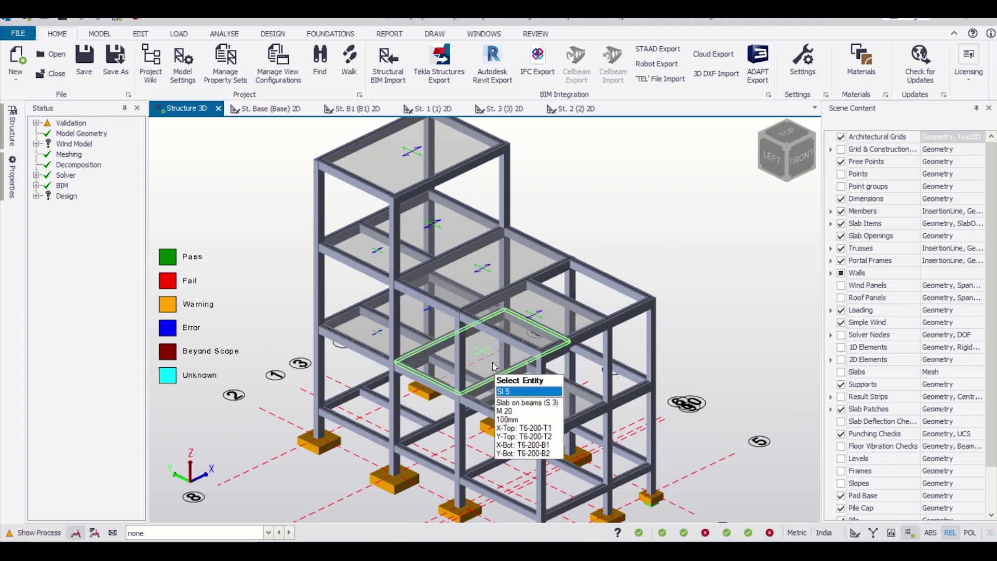
scroll(492, 362, up, 2)
scroll(444, 343, up, 2)
scroll(444, 342, up, 1)
scroll(457, 335, up, 1)
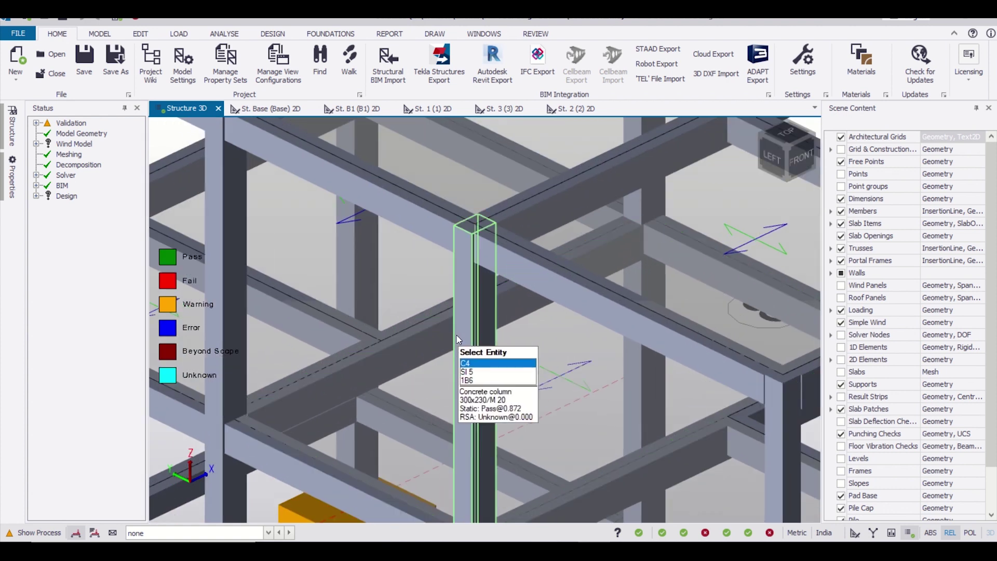
scroll(458, 334, up, 1)
scroll(543, 322, up, 1)
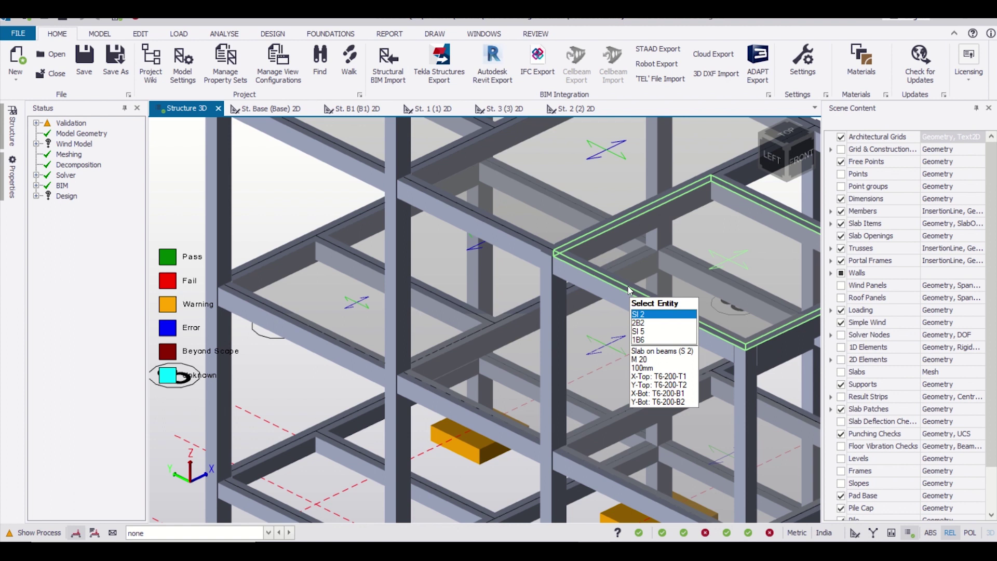
scroll(580, 291, down, 1)
scroll(580, 290, up, 1)
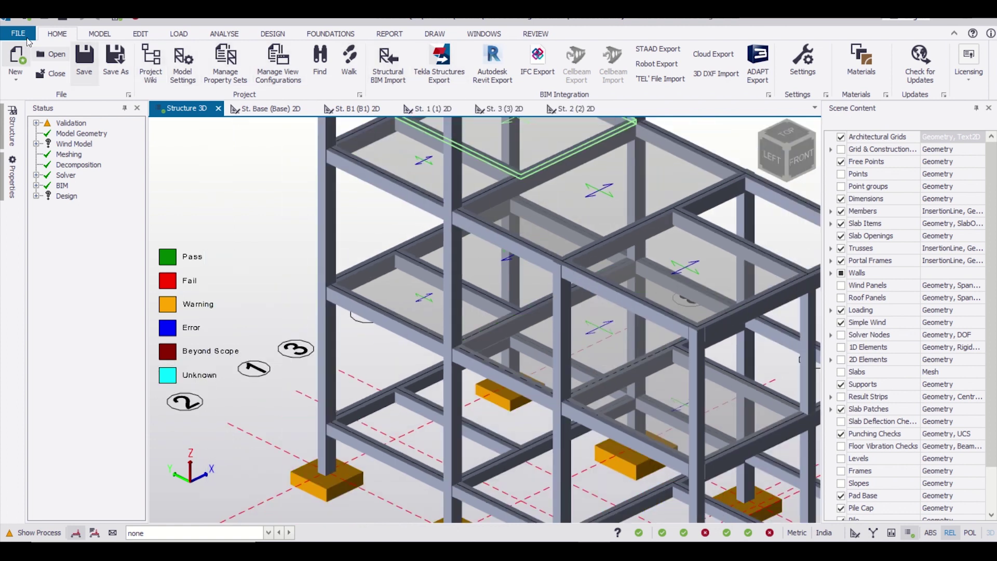
- Start a first-time Tekla Structures export, accepting the relocation offsets, export items and material grade mapping
click(449, 61)
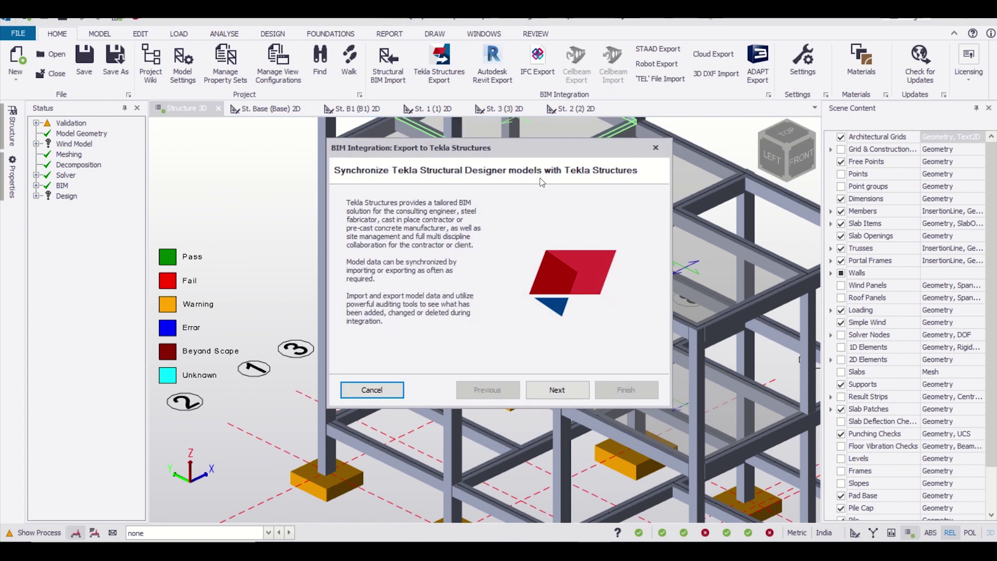
click(579, 395)
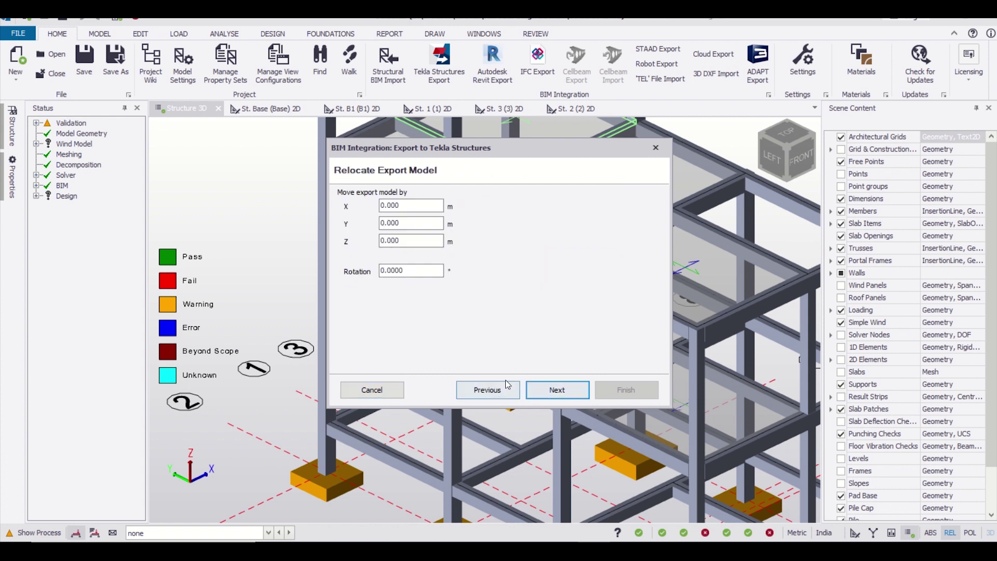
click(416, 205)
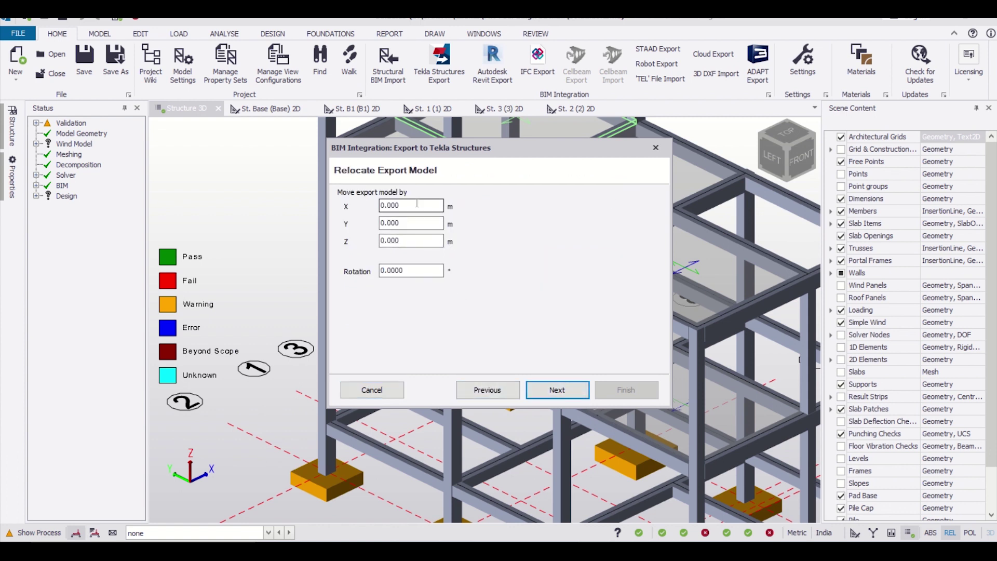
click(416, 224)
click(417, 243)
click(557, 389)
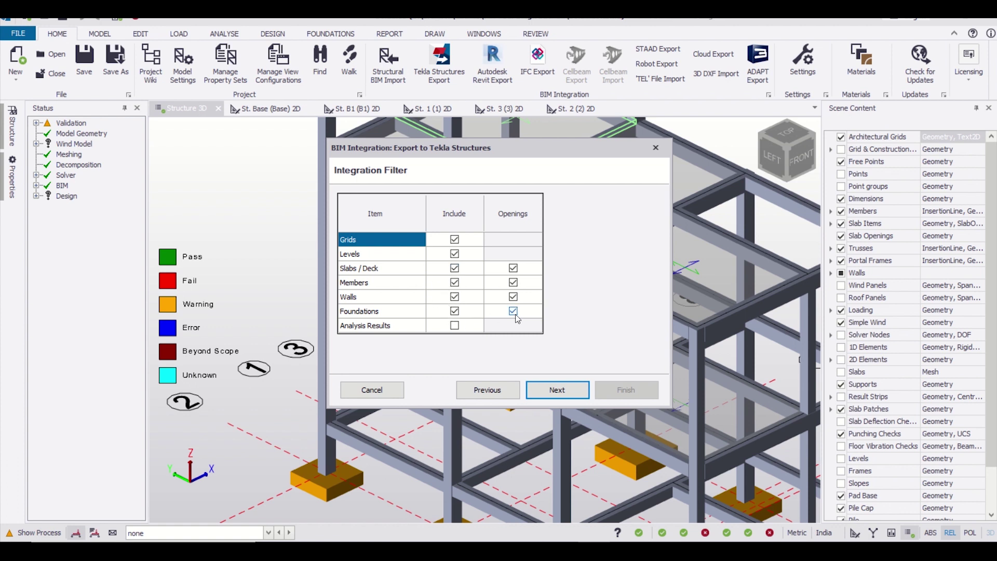
click(562, 390)
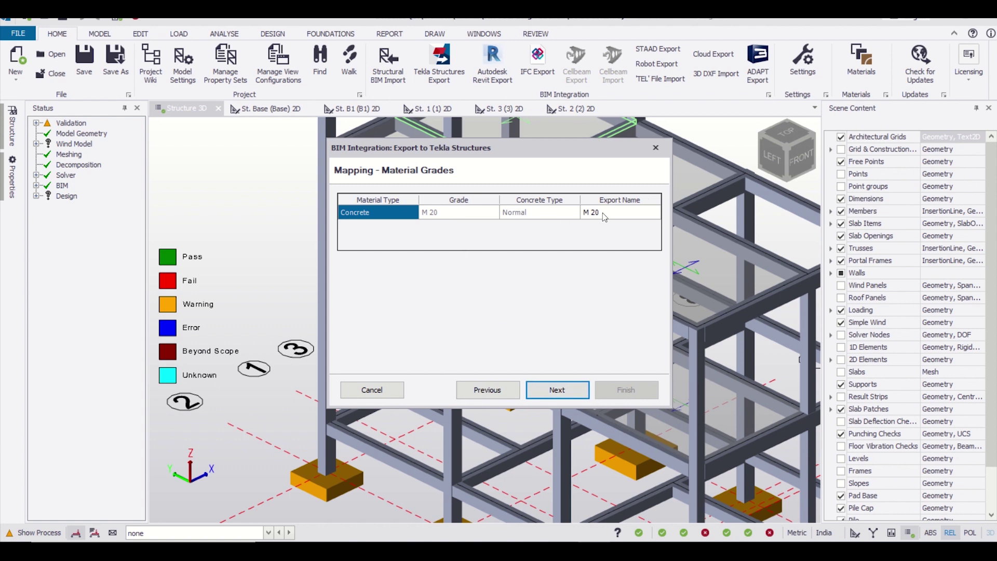
click(557, 390)
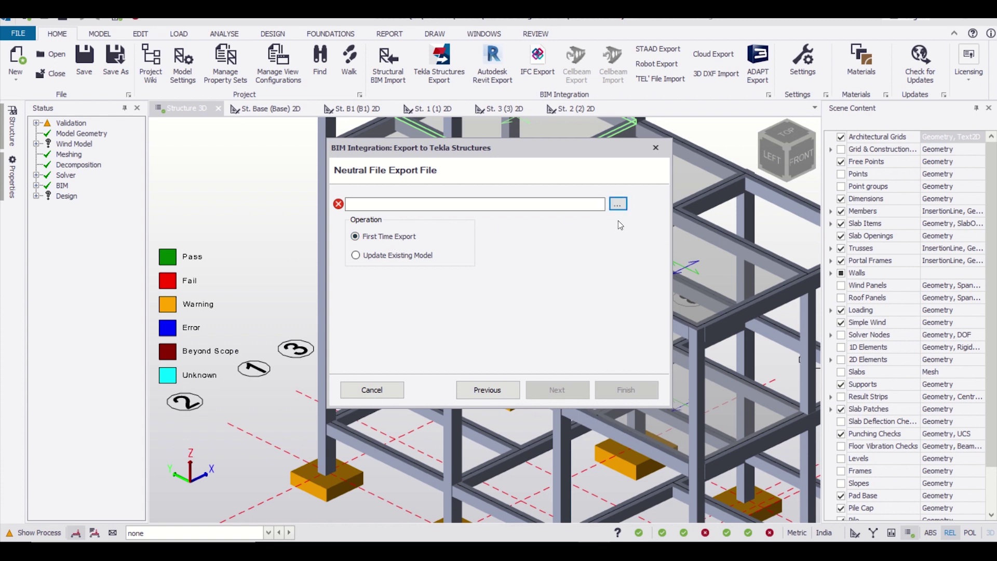
- Save the export as 'TSD model 1 import.cxl' on the Desktop and finish the export
click(618, 204)
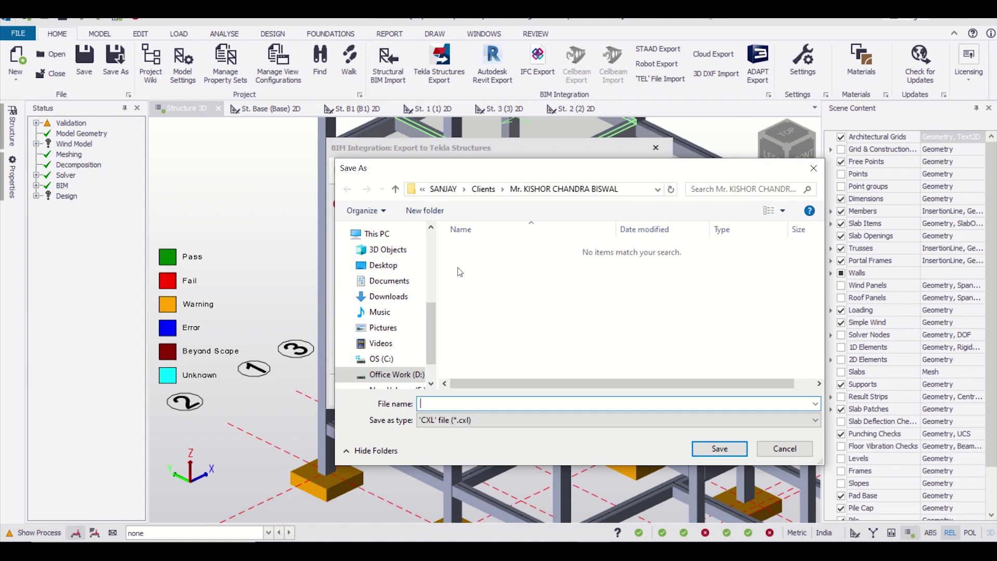
click(384, 265)
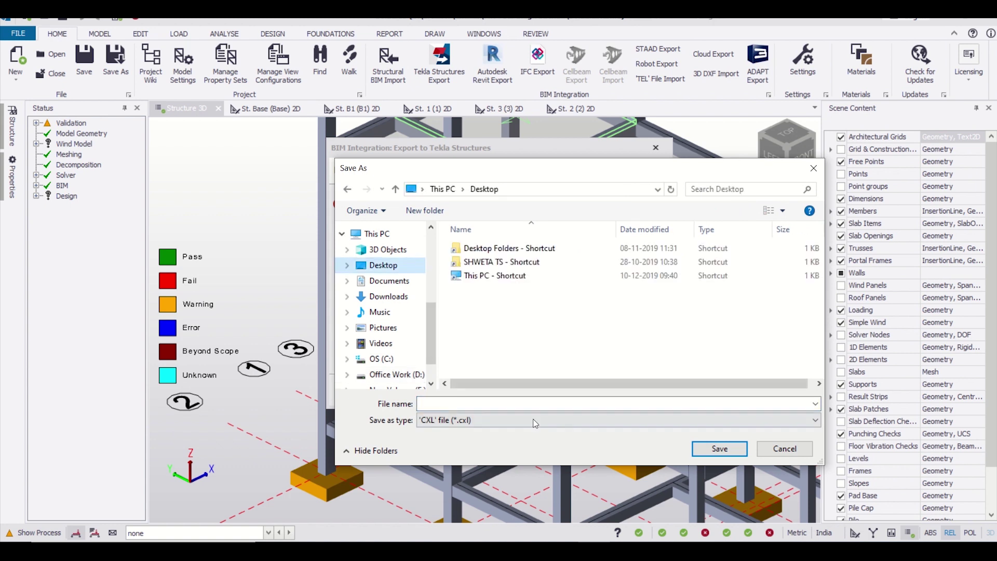
click(519, 403)
text(TSD model 1 import)
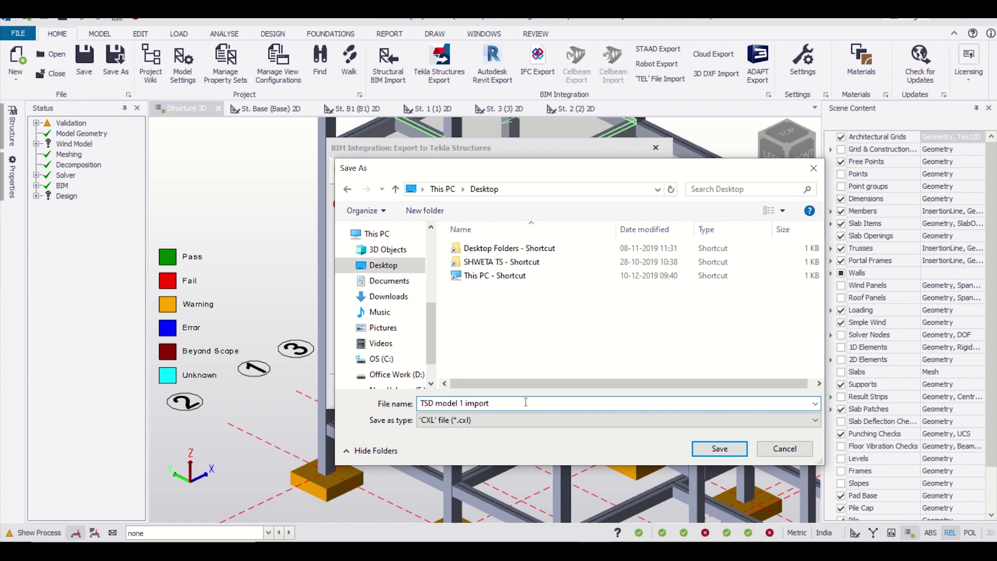
click(728, 453)
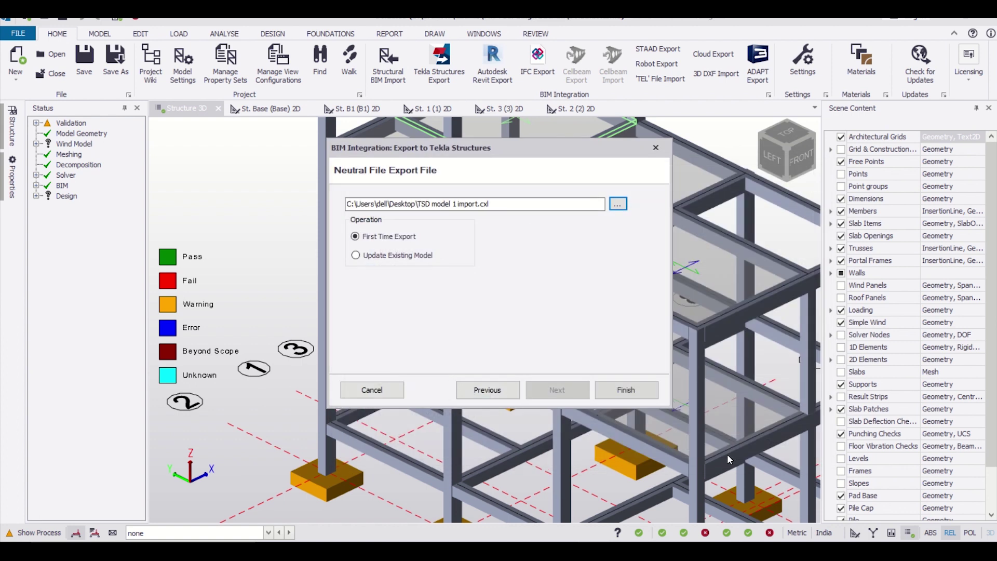
click(627, 391)
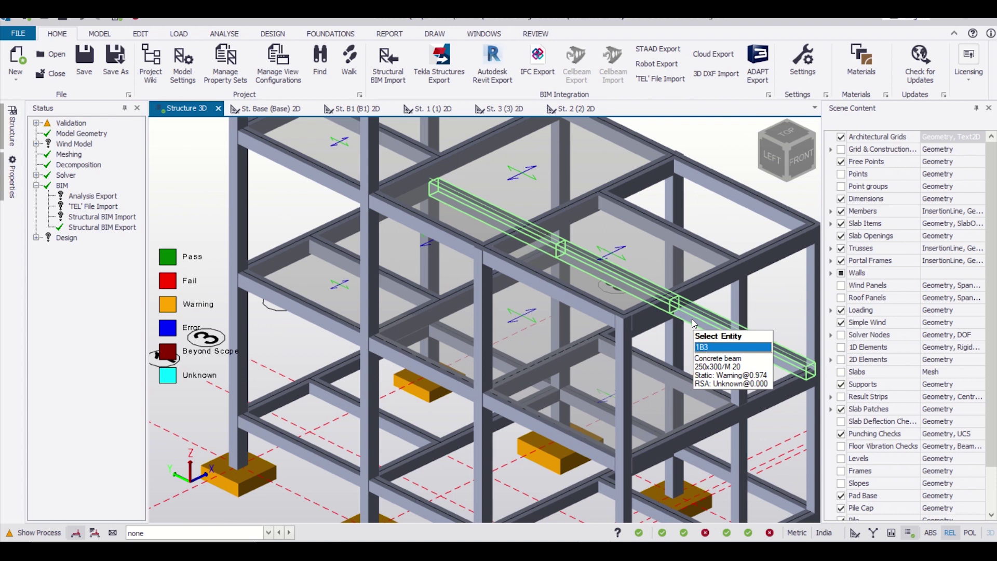
scroll(692, 319, up, 2)
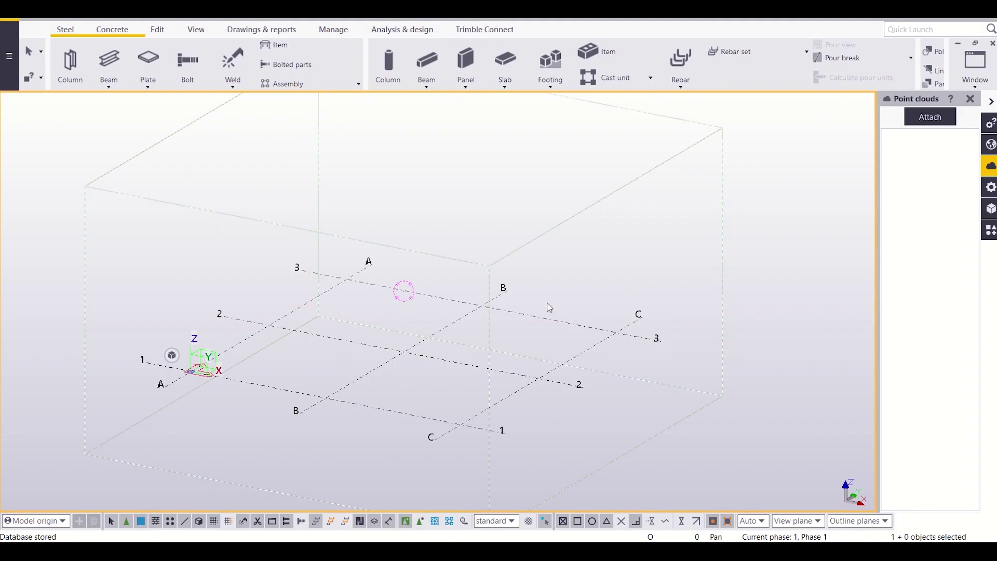
scroll(547, 308, down, 1)
scroll(545, 328, up, 3)
- Open the Import From Tekla Structural Designer dialog via File > Import
middle_drag(534, 340, 633, 314)
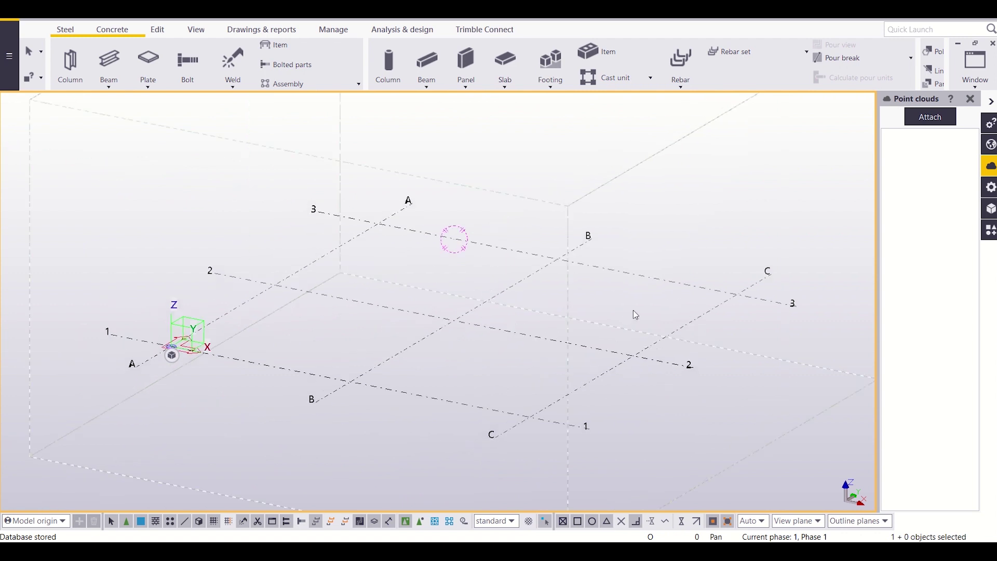
scroll(631, 312, up, 2)
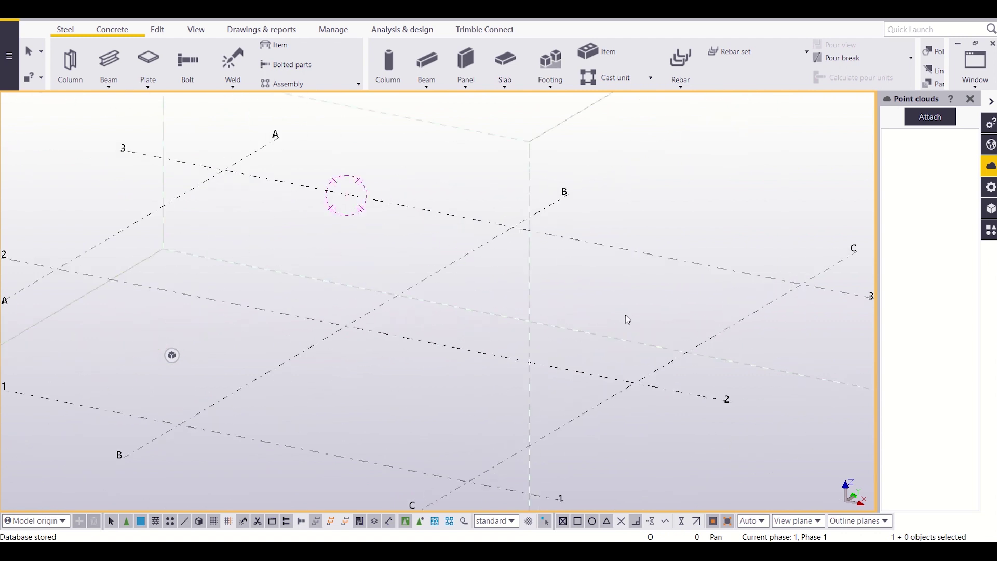
scroll(625, 318, down, 1)
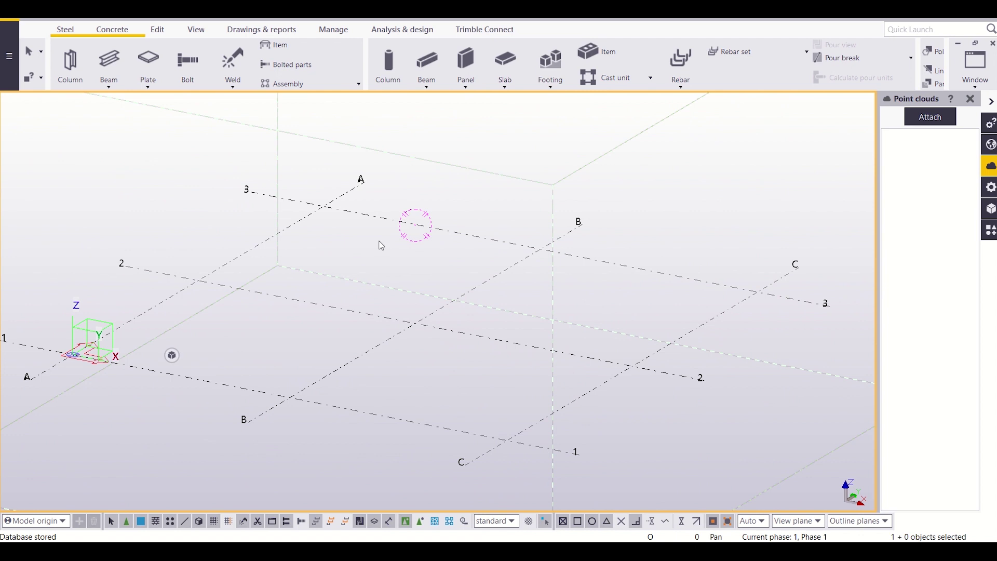
ctrl+scroll(220, 234, up, 1)
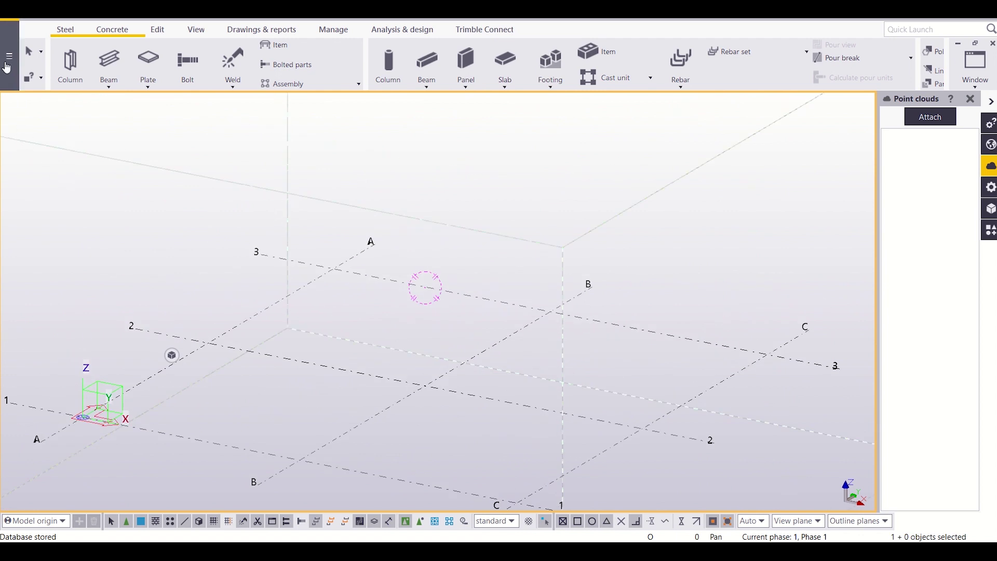
click(9, 54)
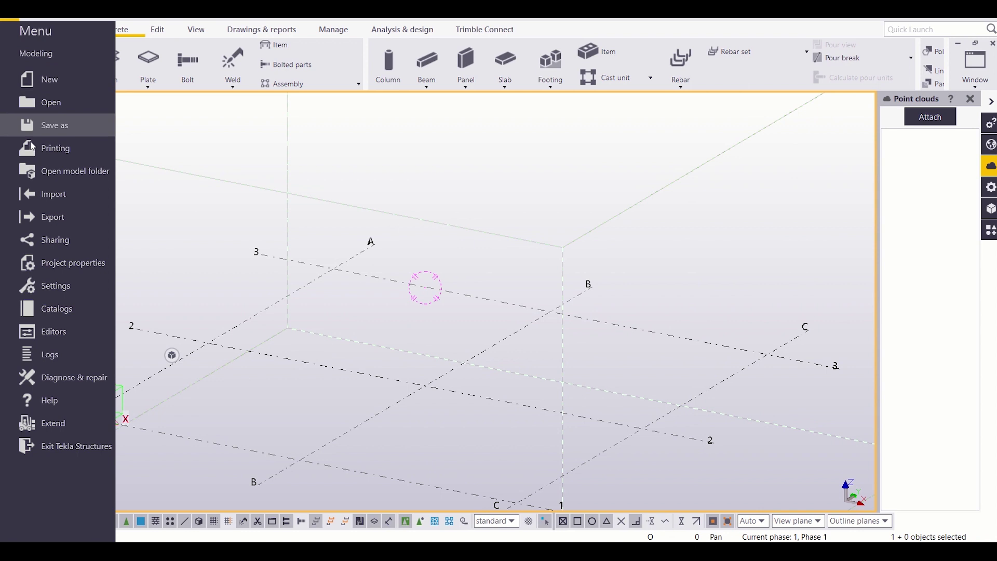
click(62, 192)
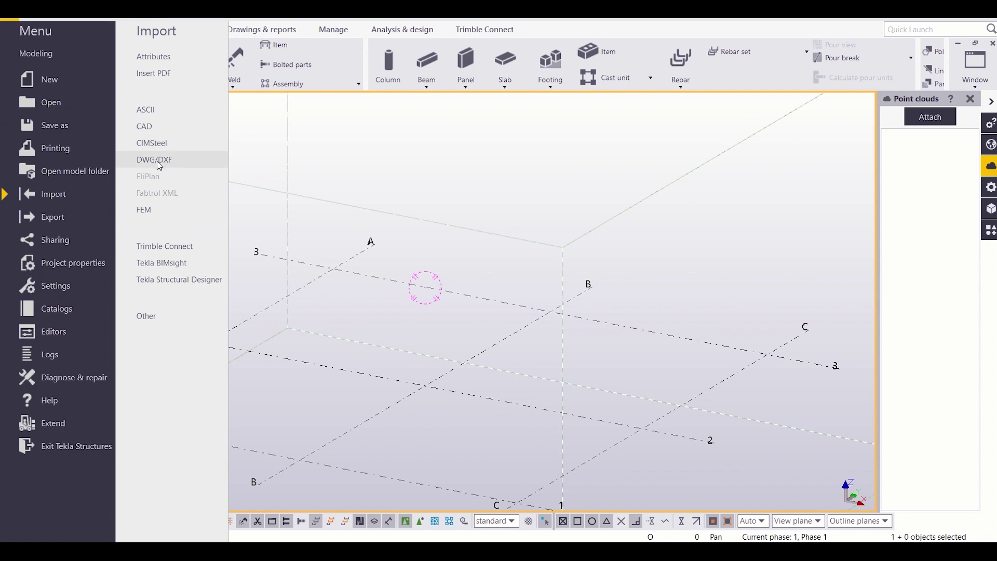
click(182, 280)
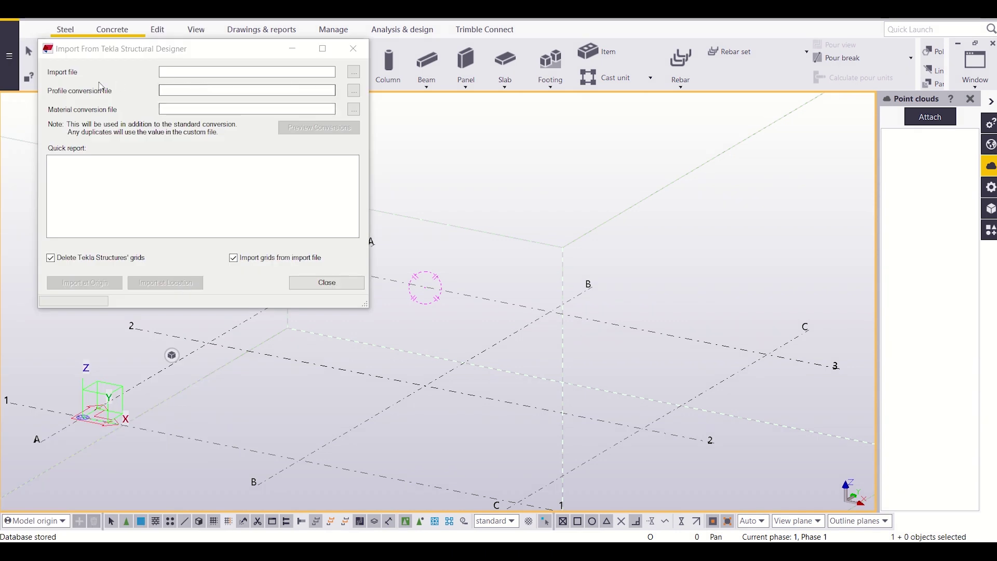
- Import Desktop\TSD model 1 import.cxl at the origin, then close the import dialog
click(352, 71)
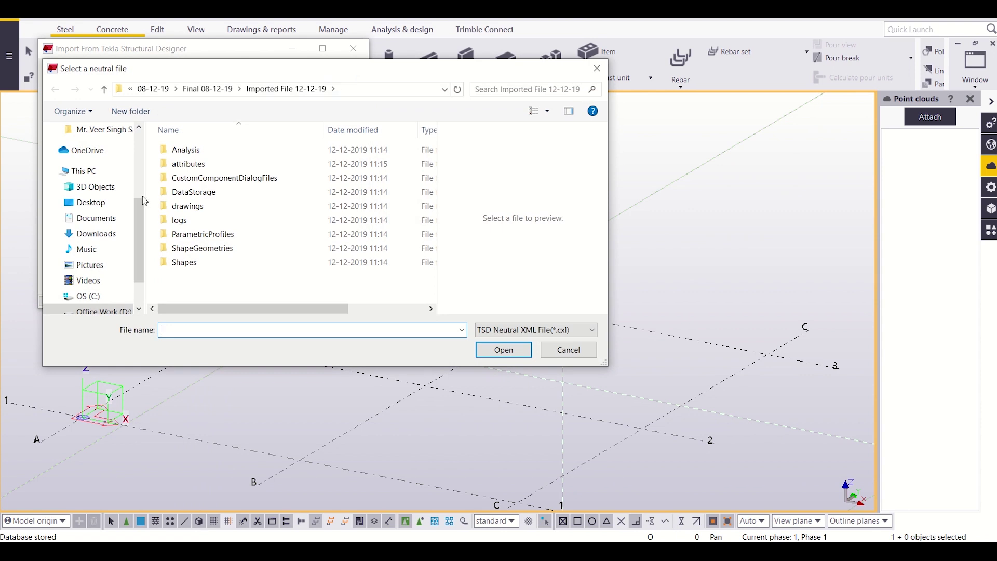
click(93, 203)
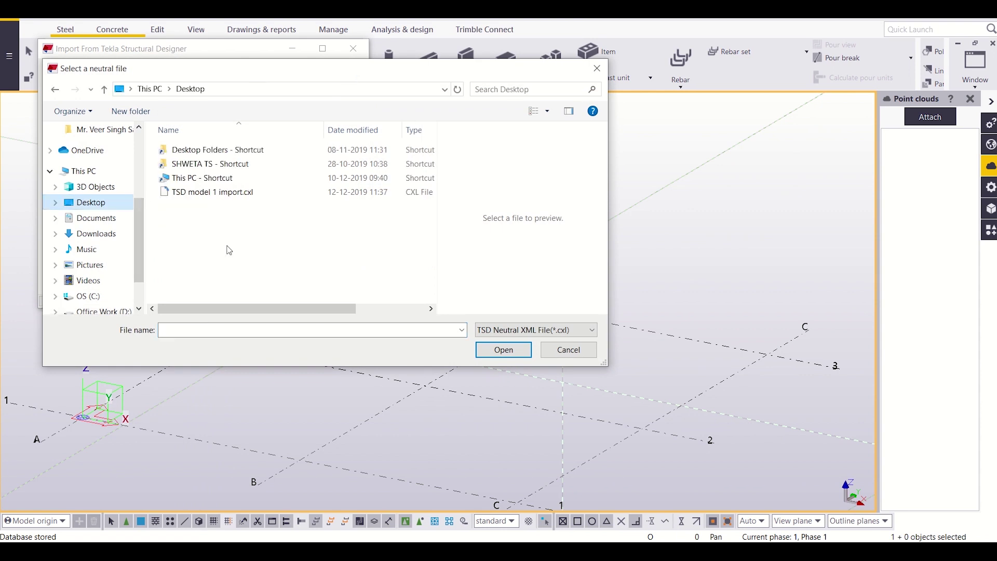
click(249, 194)
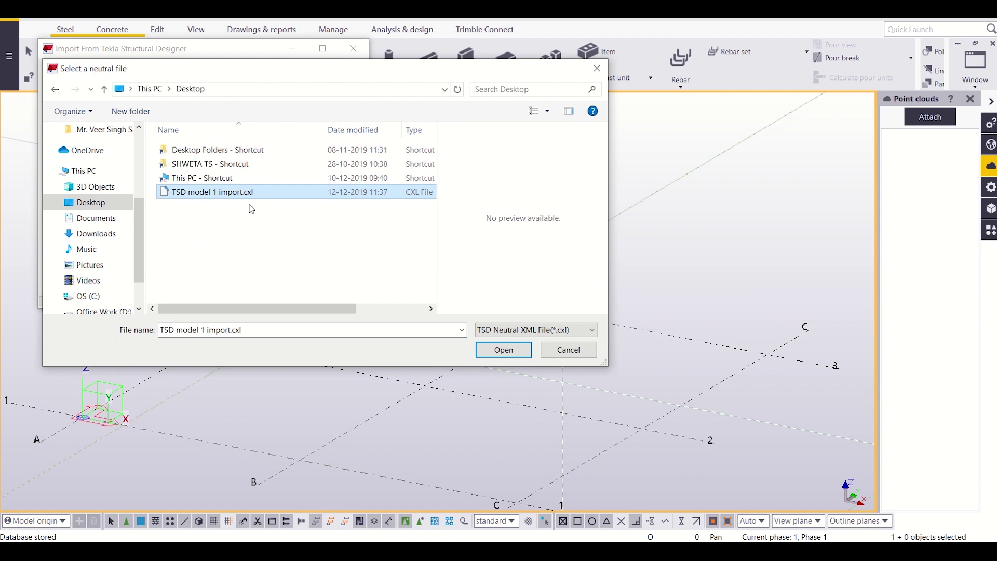
click(504, 349)
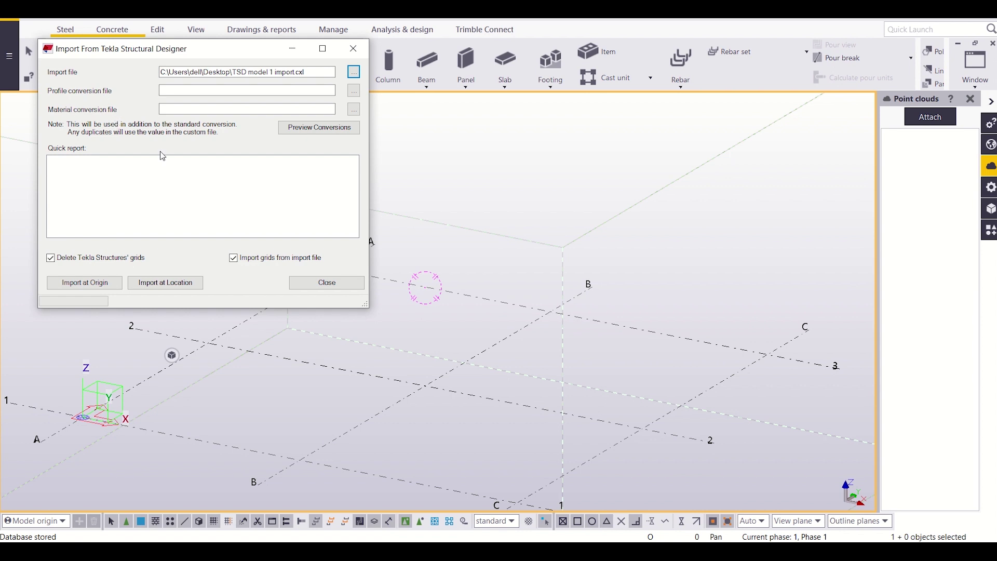
click(99, 283)
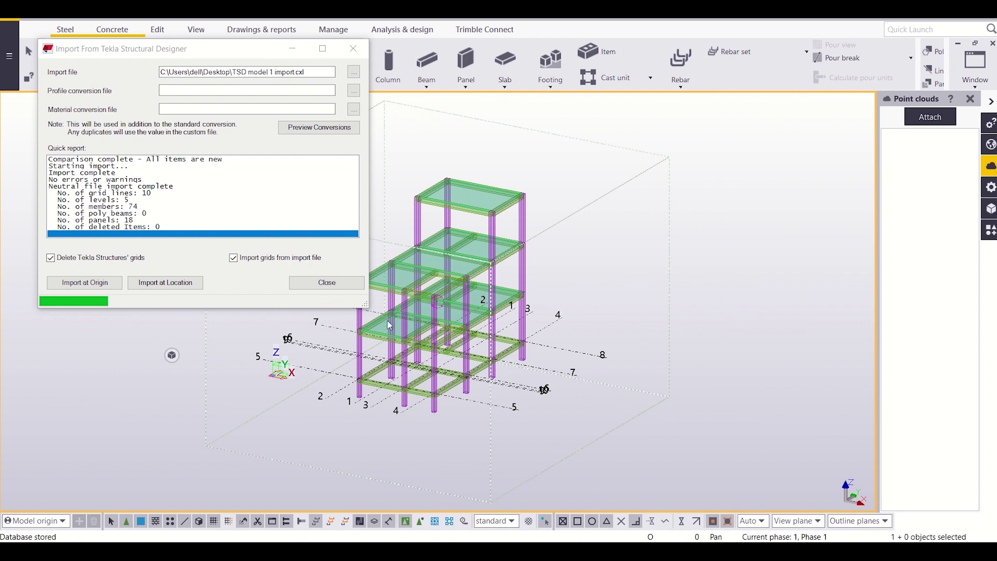
scroll(476, 309, up, 2)
scroll(476, 307, up, 2)
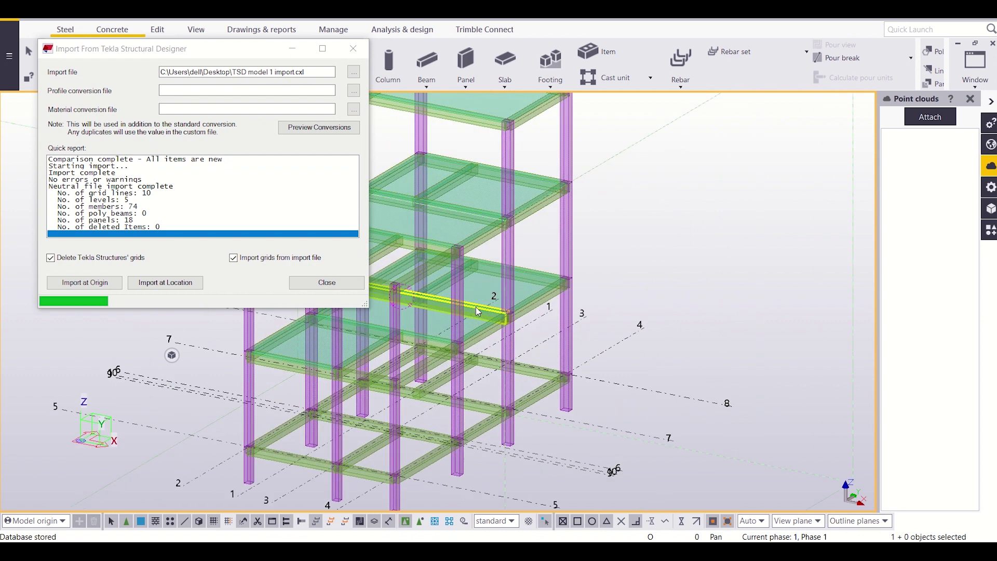
scroll(476, 307, up, 2)
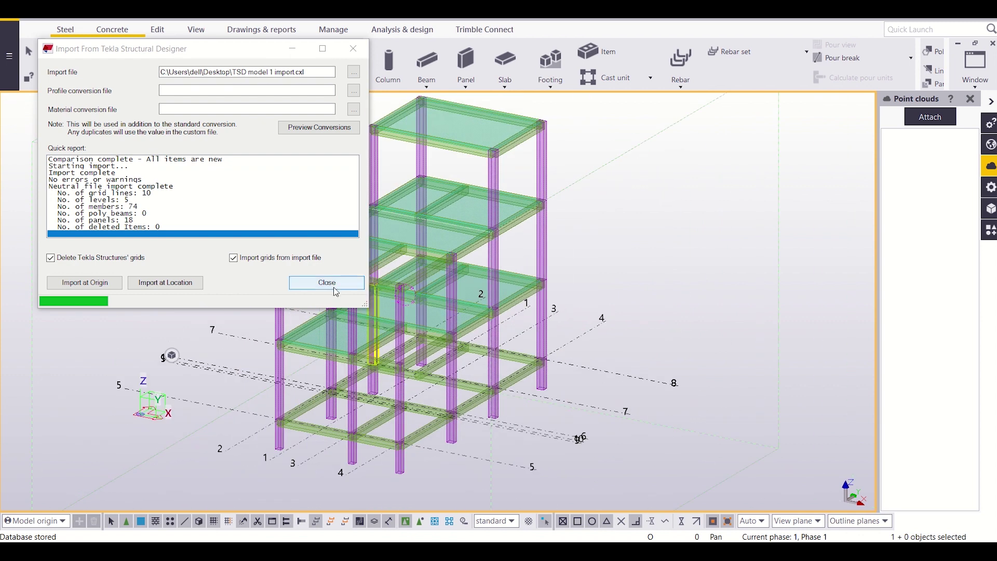
click(334, 290)
scroll(611, 238, up, 1)
scroll(612, 237, up, 1)
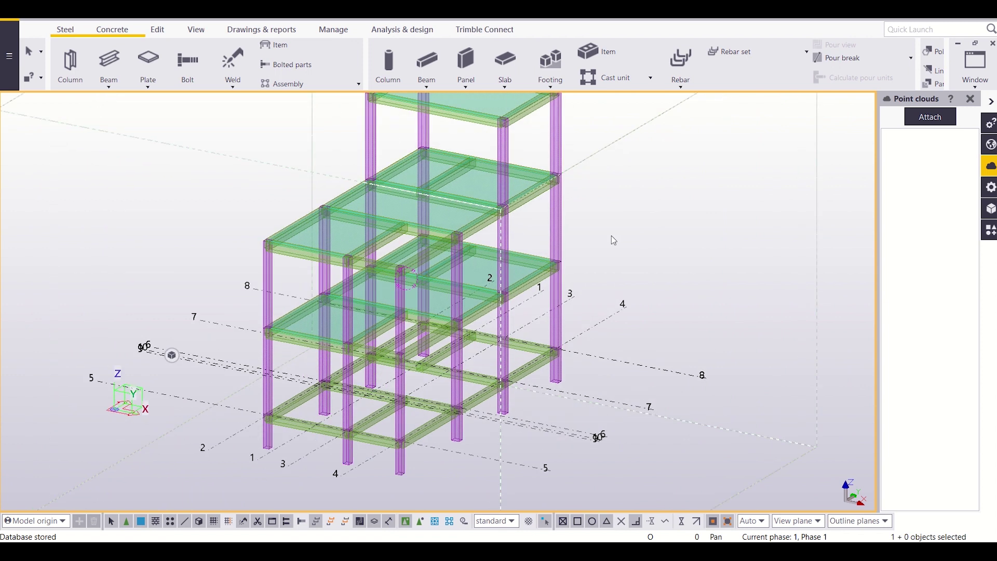
- Orbit the imported concrete frame with Rotate with mouse to view it from the side
click(194, 32)
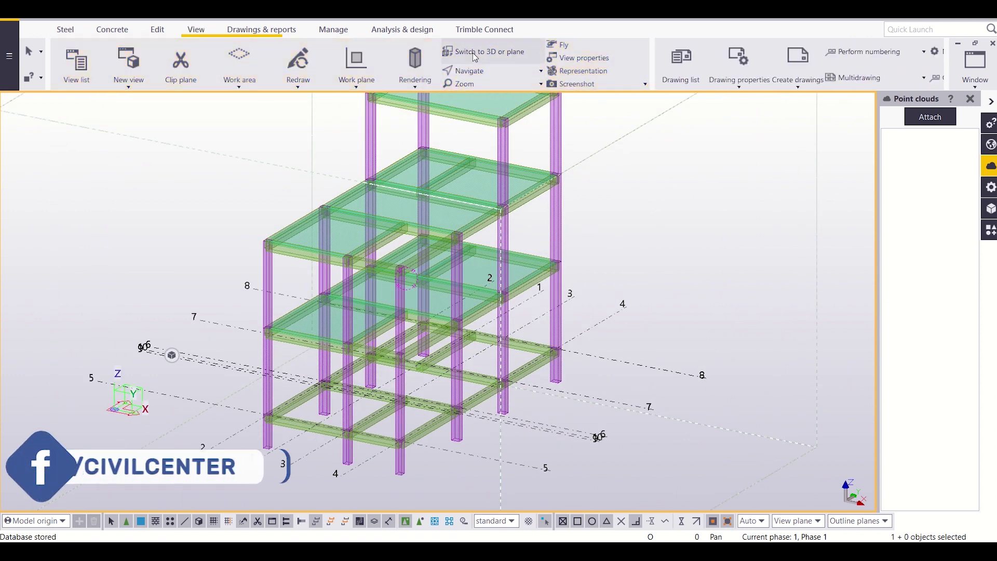
click(473, 76)
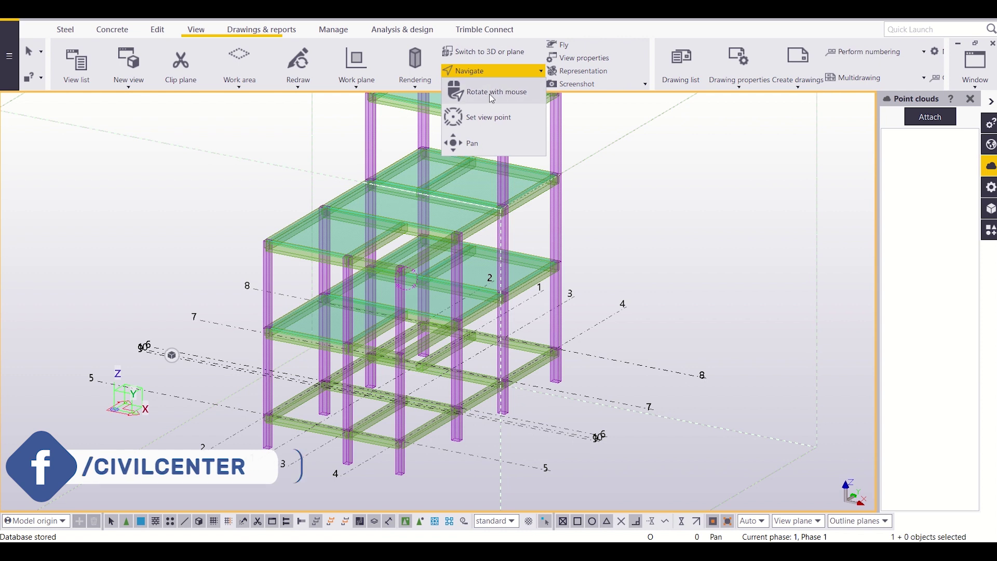
click(495, 102)
mouse_move(608, 277)
mouse_down()
mouse_move(479, 260)
mouse_move(634, 279)
mouse_up()
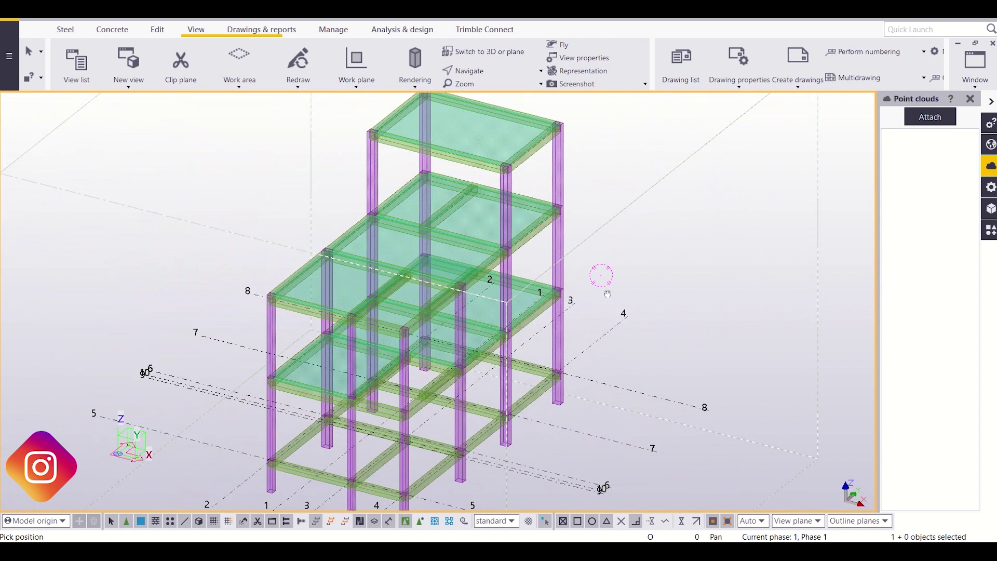
mouse_move(634, 280)
ctrl+middle_down()
mouse_move(581, 300)
mouse_move(206, 242)
mouse_move(322, 252)
mouse_move(365, 305)
ctrl+middle_up()
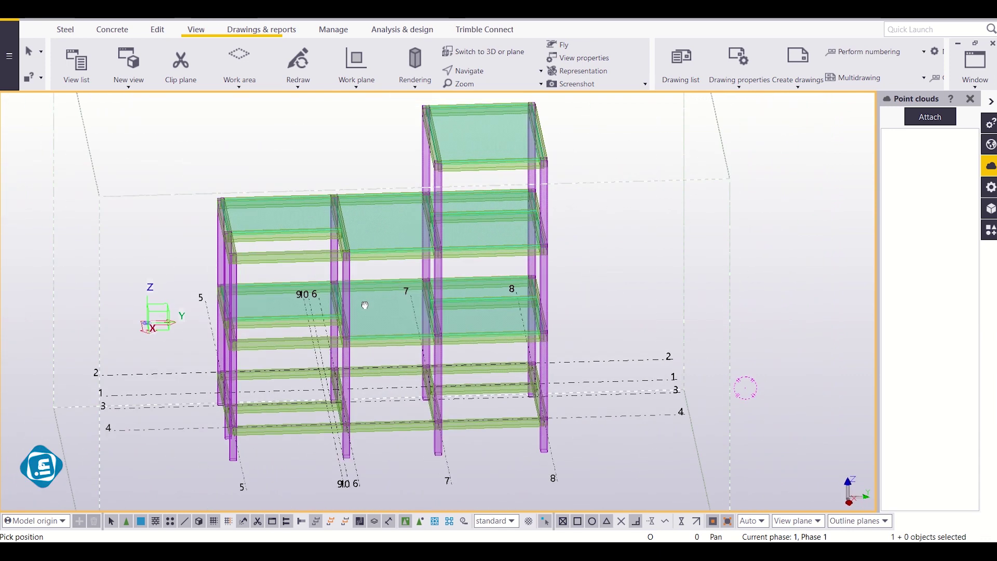